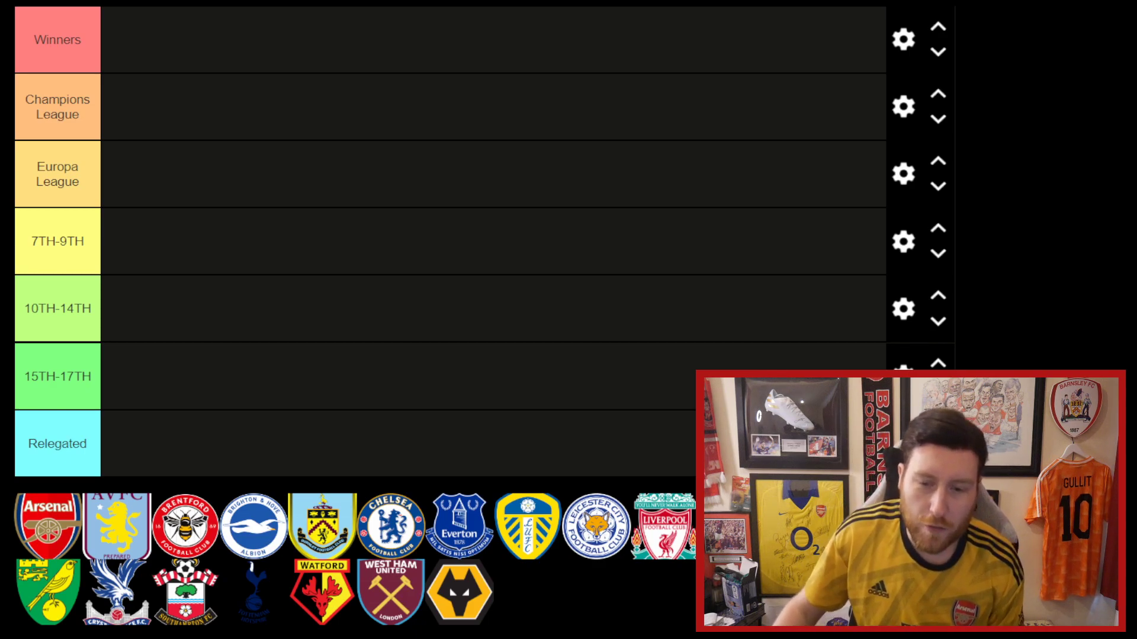
Step: Place Manchester City in the Winners tier, and Arsenal followed by Aston Villa in the 7TH-9TH tier
mouse_move(48, 526)
left_mouse_down()
mouse_move(152, 183)
mouse_move(152, 50)
mouse_move(24, 522)
mouse_move(41, 525)
left_mouse_up()
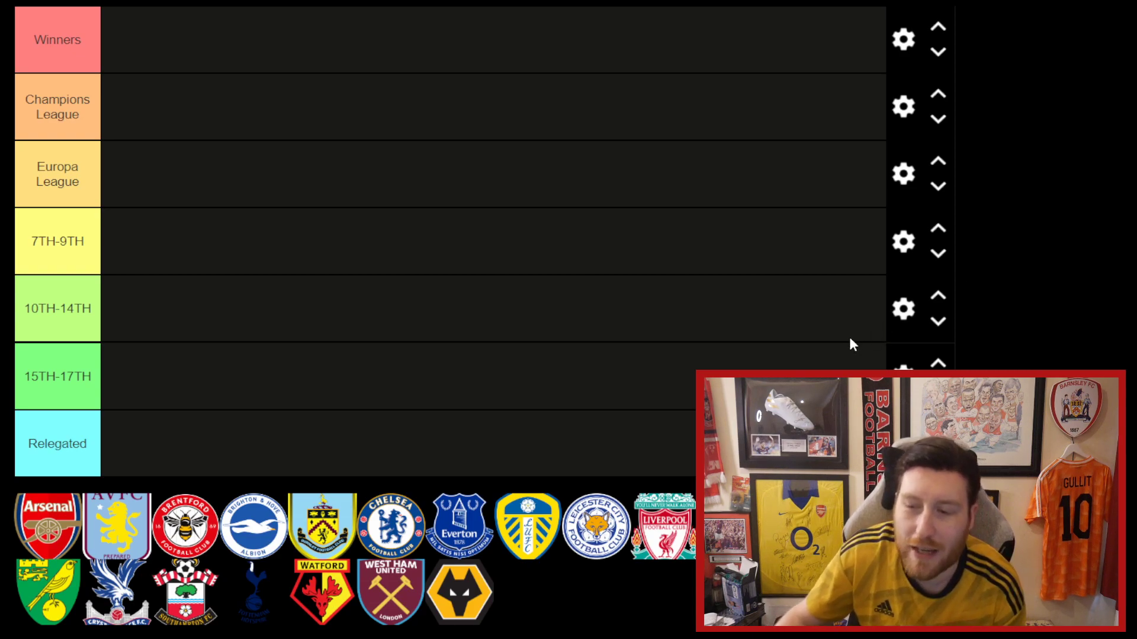
left_click_drag(47, 592, 142, 38)
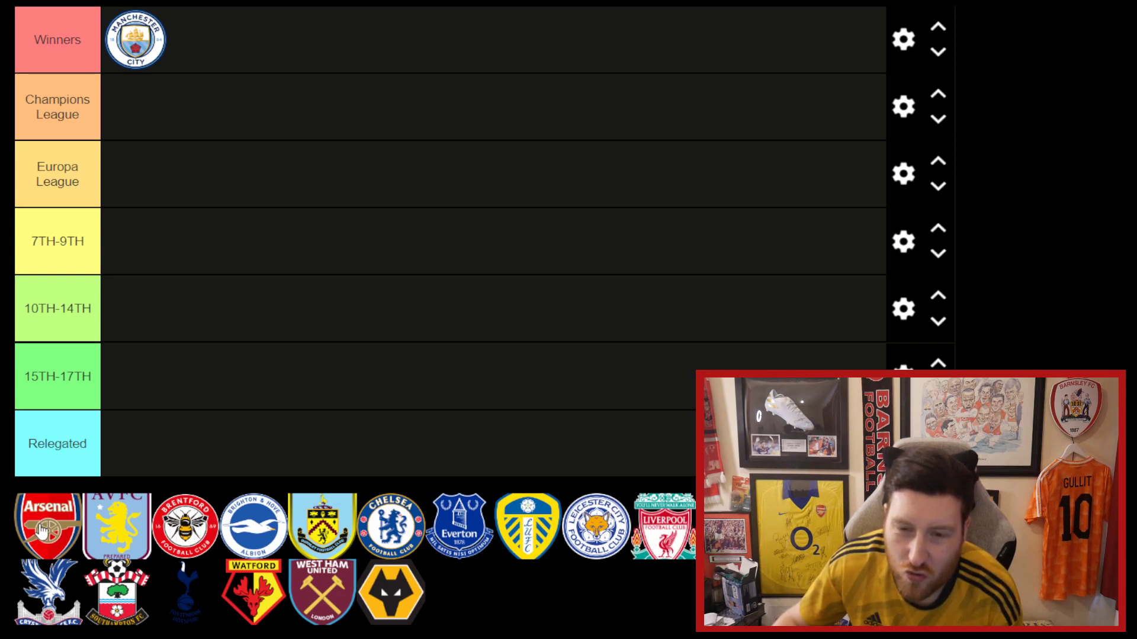
left_click_drag(42, 531, 131, 243)
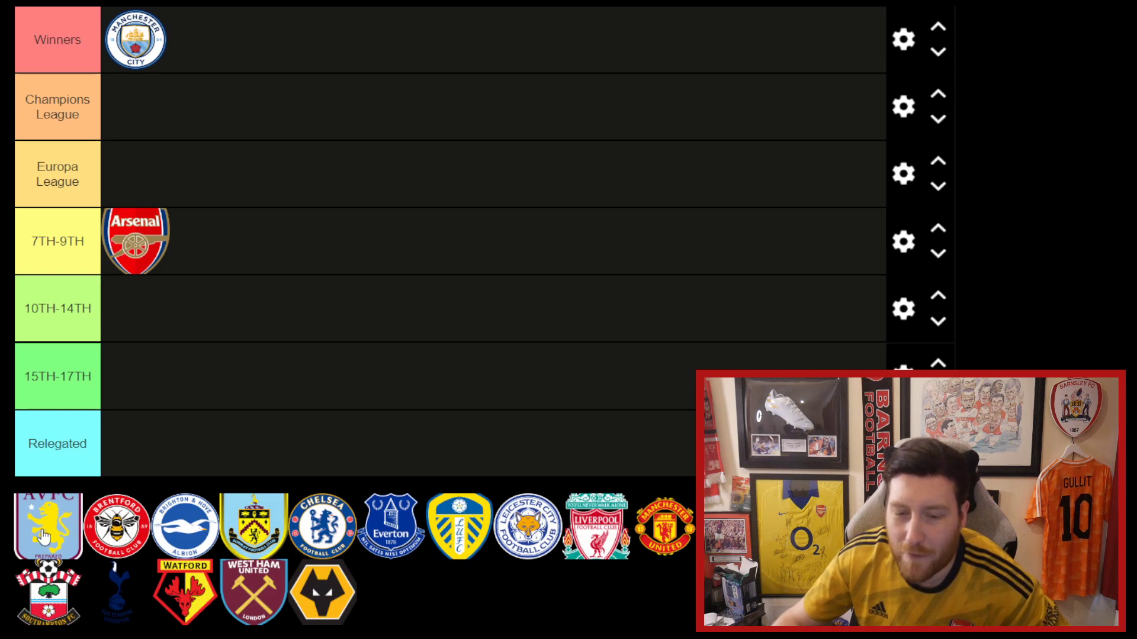
left_click_drag(42, 536, 205, 265)
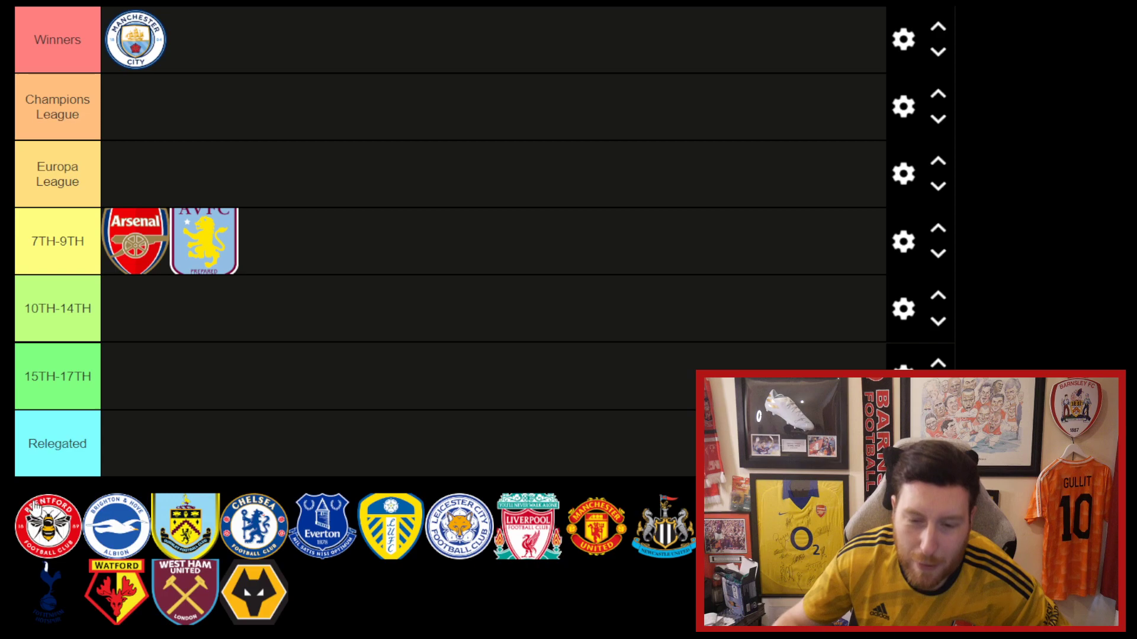
Step: Place the Brentford badge in the Relegated tier
left_click_drag(48, 526, 136, 443)
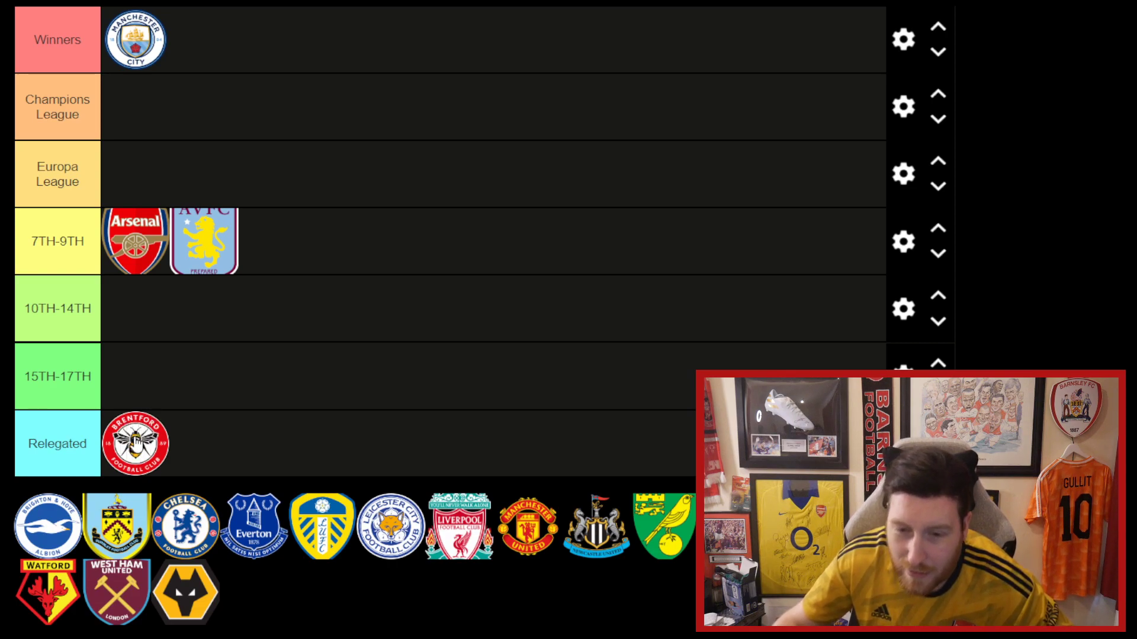
left_click_drag(136, 445, 143, 294)
left_click_drag(137, 300, 135, 450)
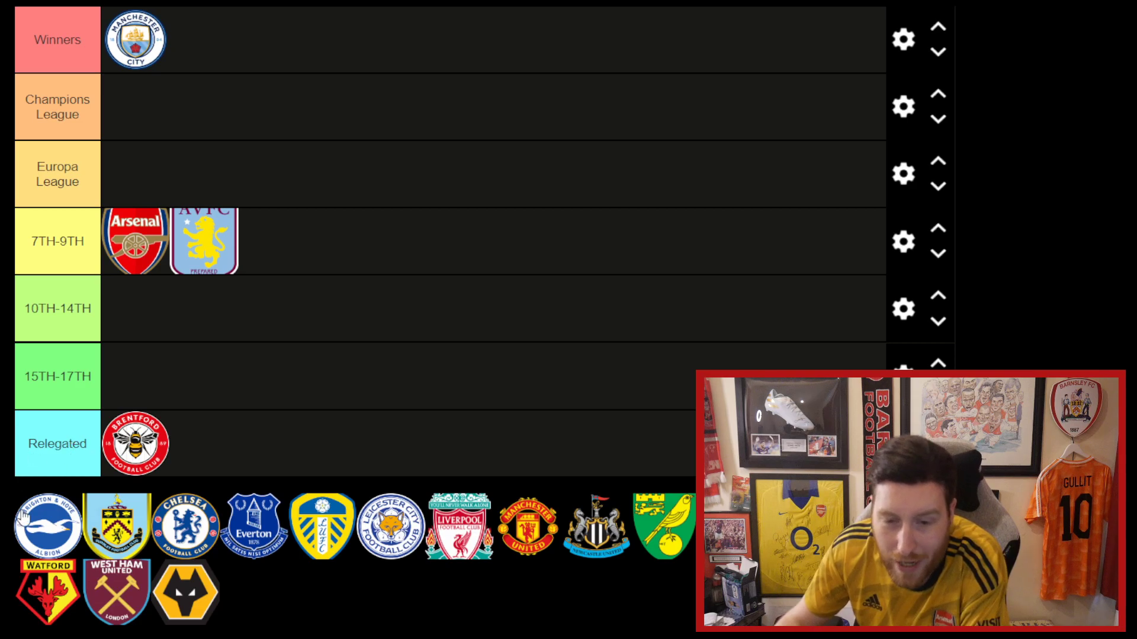
Step: Place Brighton in the 10TH-14TH tier, Burnley in 15TH-17TH and Chelsea in Champions League
left_click_drag(28, 546, 123, 326)
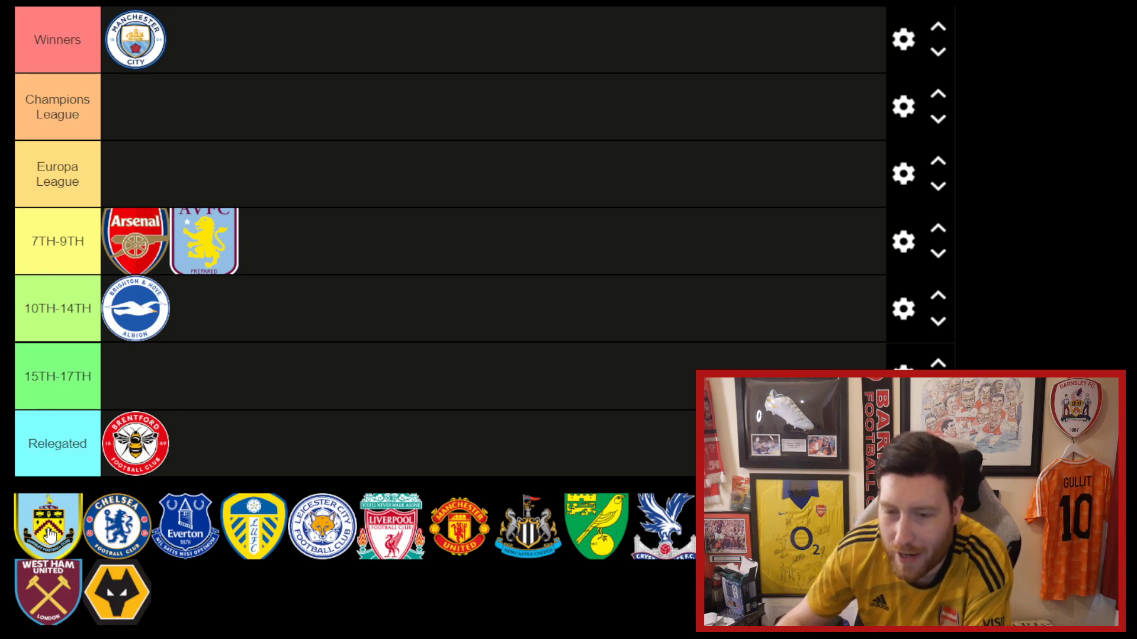
left_click_drag(50, 536, 143, 384)
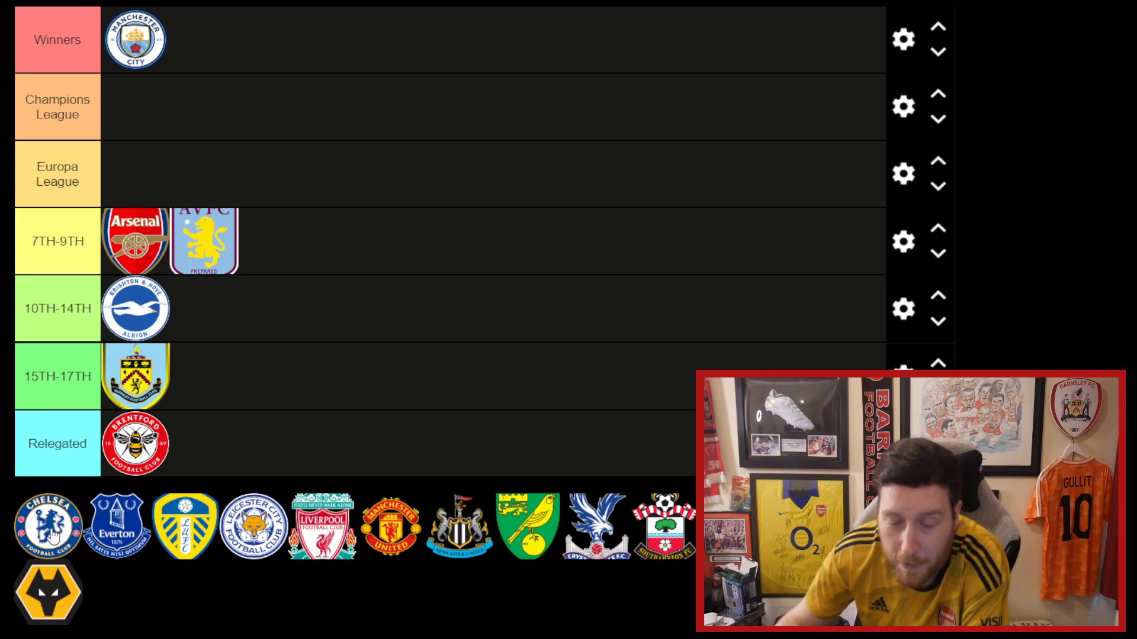
left_click_drag(53, 536, 135, 112)
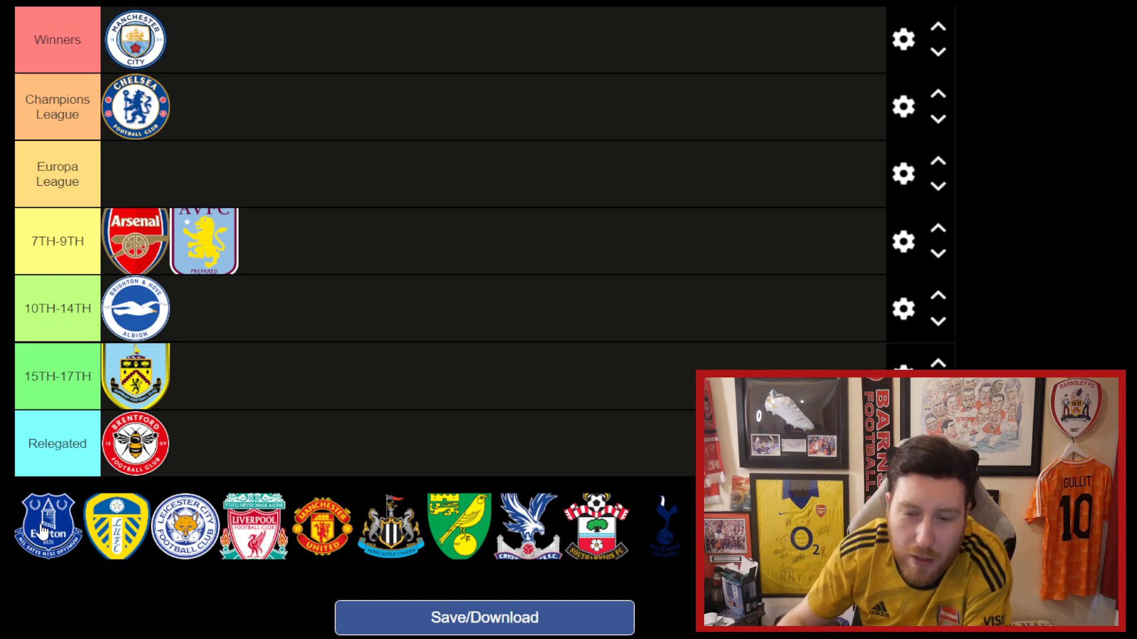
Step: Add Everton and Leeds to the 10TH-14TH tier, ordering the row as Leeds, Everton, Brighton
left_click_drag(42, 529, 201, 308)
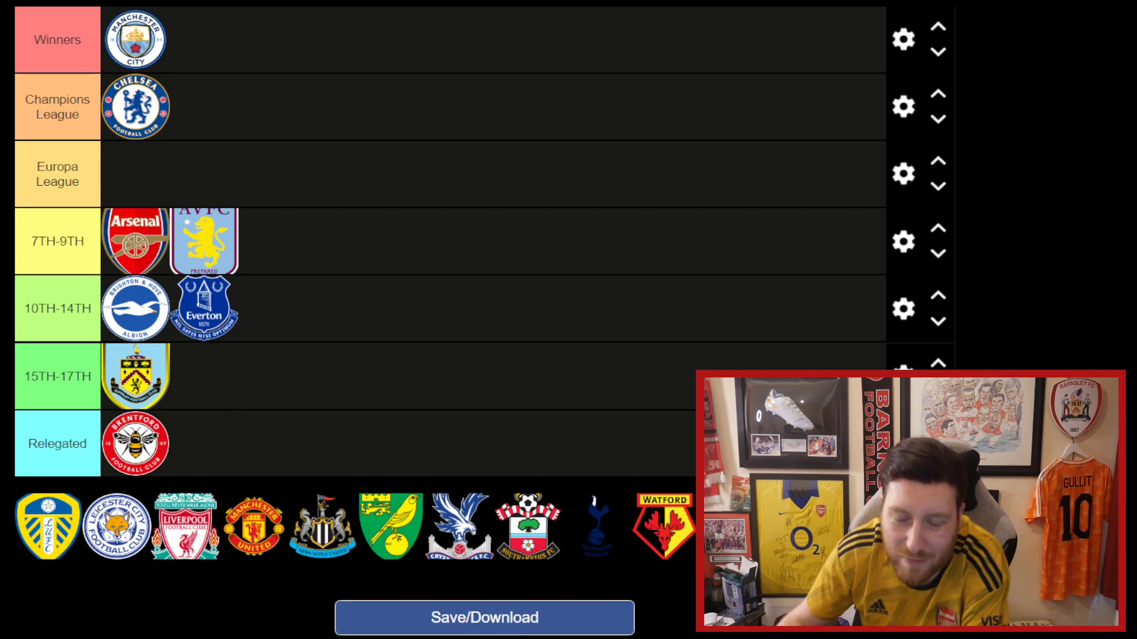
left_click_drag(30, 540, 263, 319)
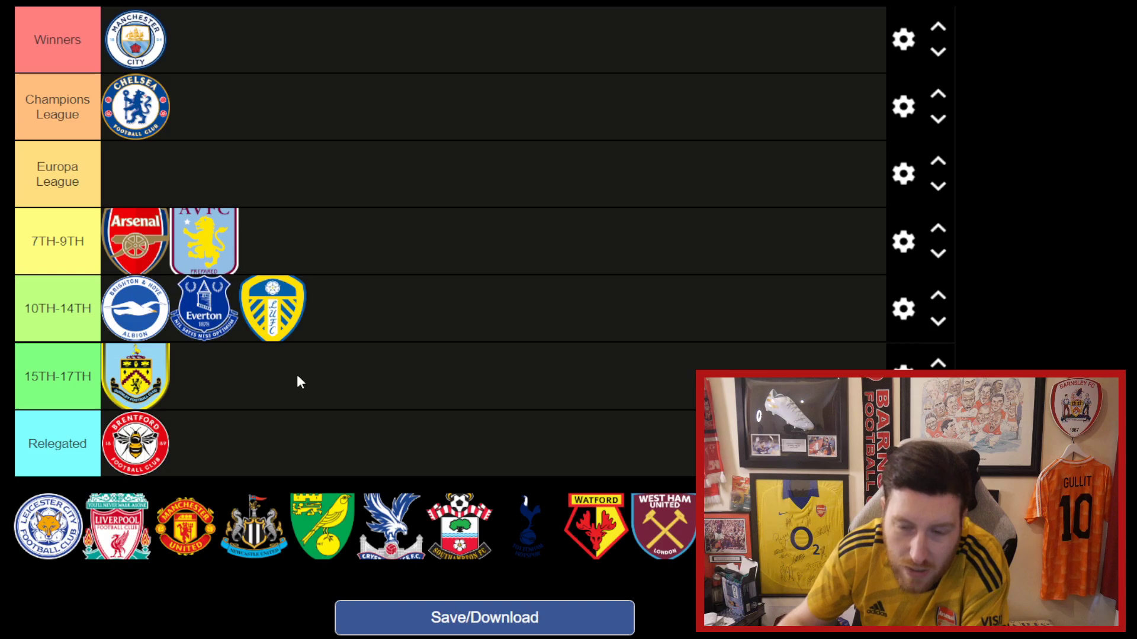
mouse_move(284, 320)
left_mouse_down()
mouse_move(149, 325)
mouse_move(301, 322)
mouse_move(274, 324)
left_mouse_up()
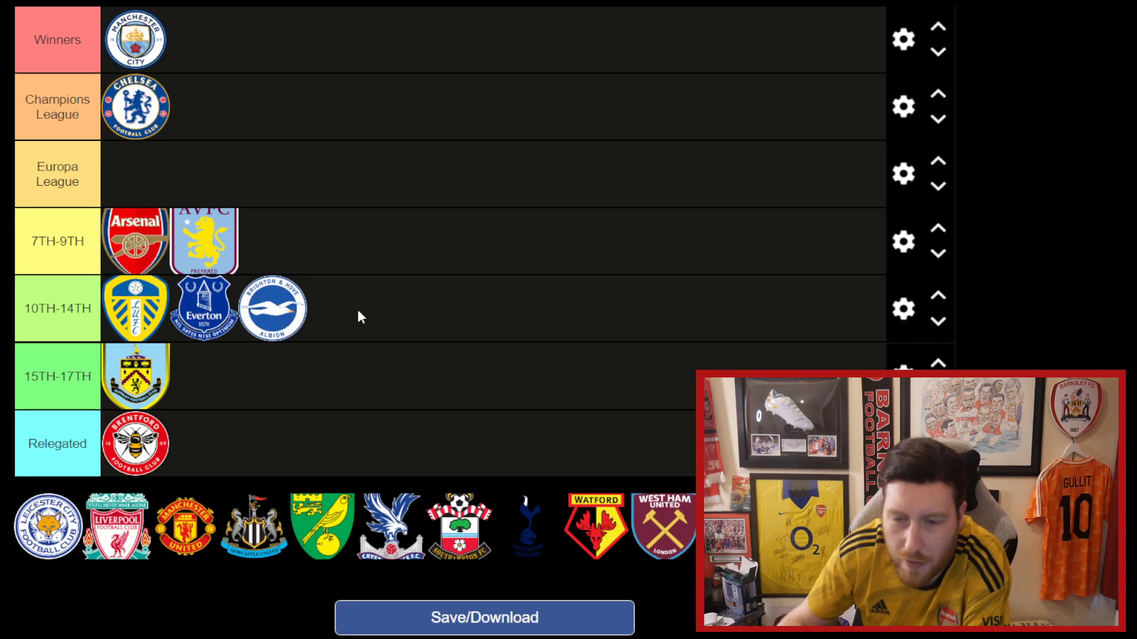
Step: Fill the Europa League tier with Leicester followed by Arsenal, and put Tottenham ahead of Aston Villa in 7TH-9TH
left_click_drag(51, 536, 151, 189)
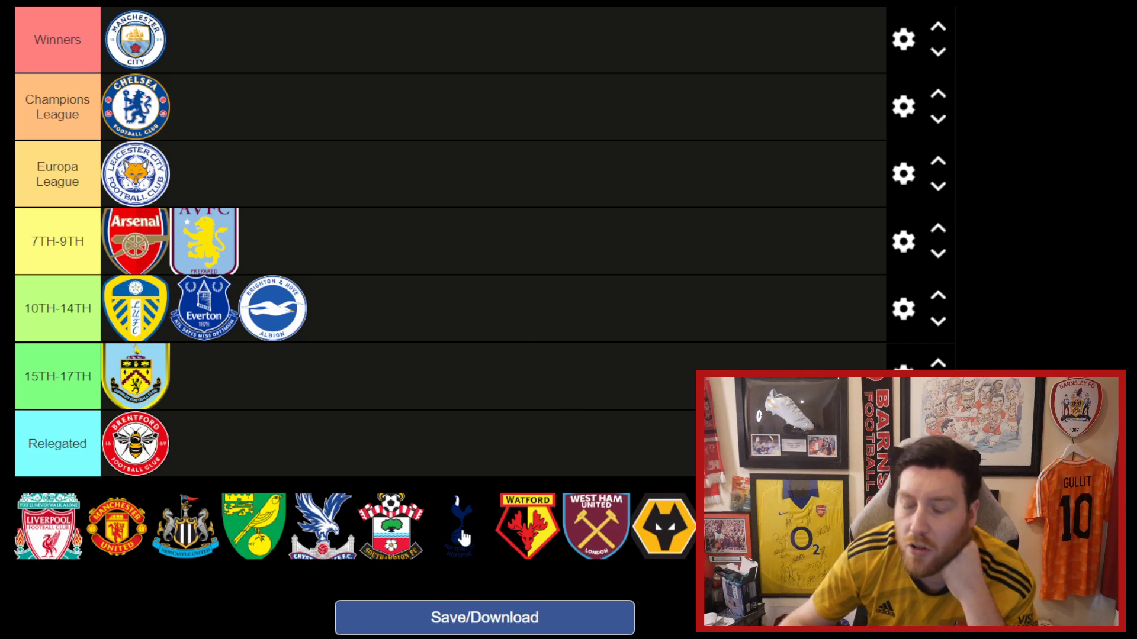
left_click_drag(463, 538, 283, 251)
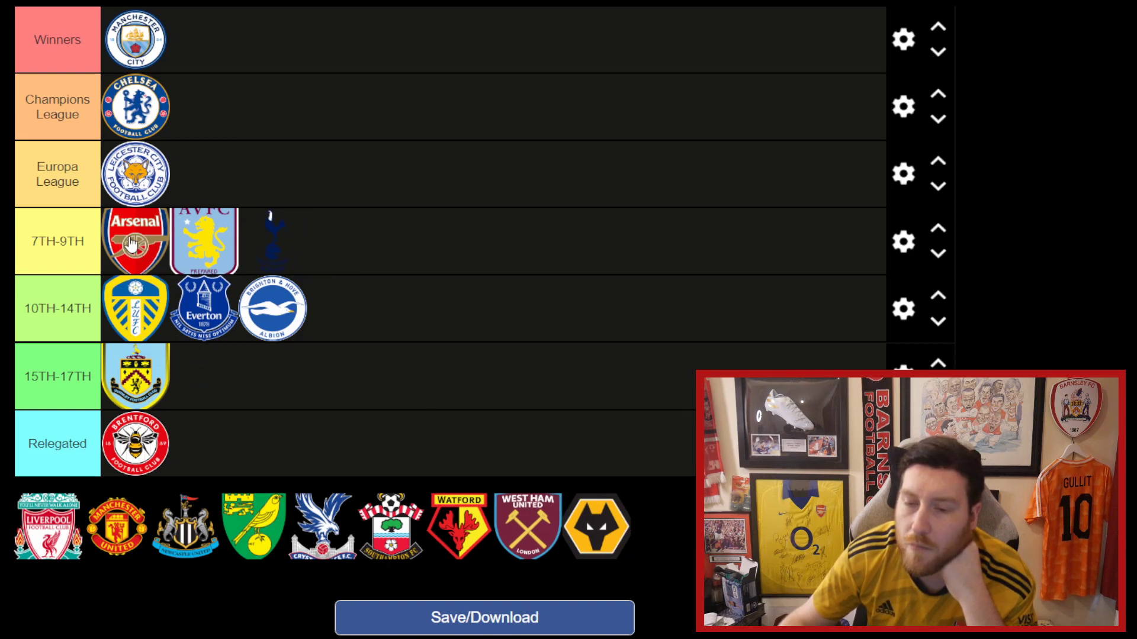
left_click_drag(131, 243, 201, 172)
left_click_drag(208, 243, 135, 240)
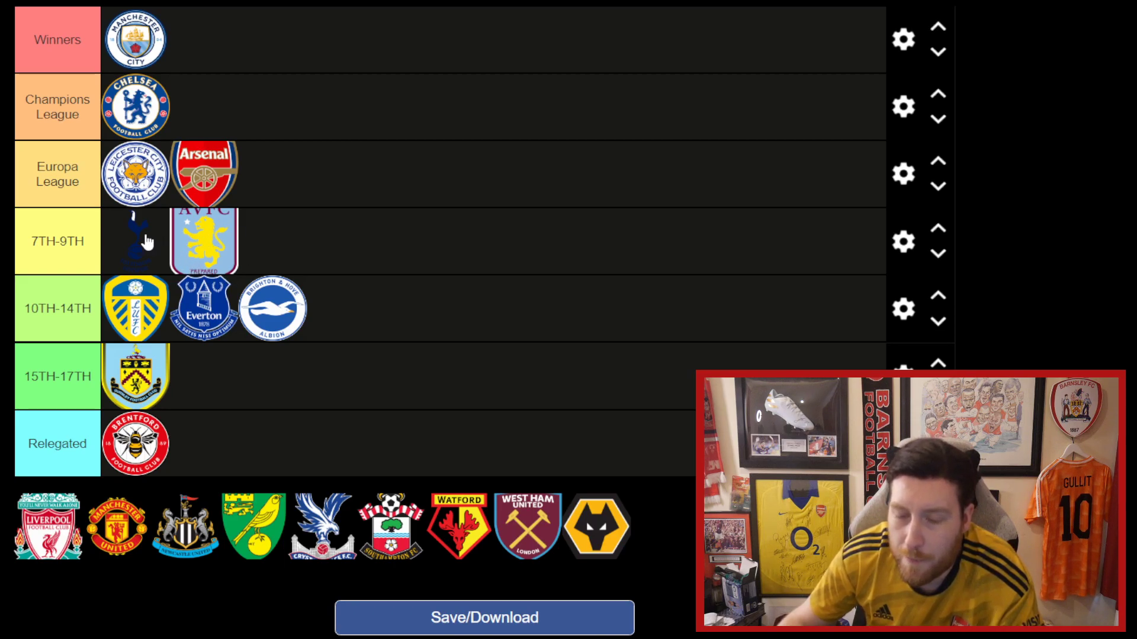
mouse_move(207, 243)
left_mouse_down()
mouse_move(220, 161)
mouse_move(212, 173)
mouse_move(245, 115)
mouse_move(199, 237)
left_mouse_up()
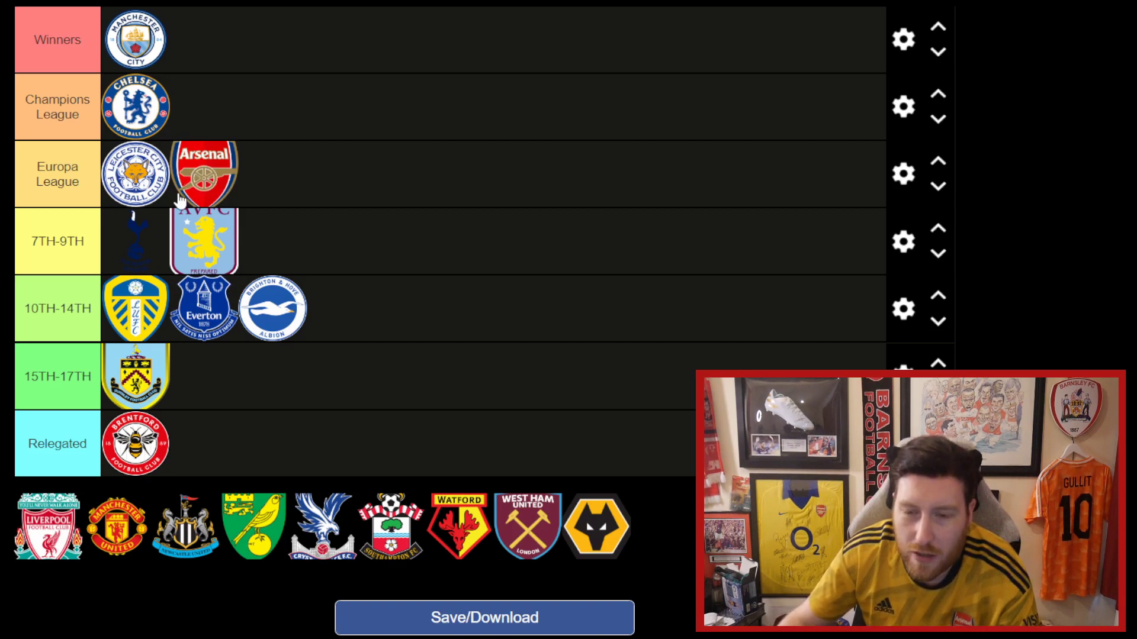
mouse_move(137, 248)
left_mouse_down()
mouse_move(202, 169)
mouse_move(138, 247)
left_mouse_up()
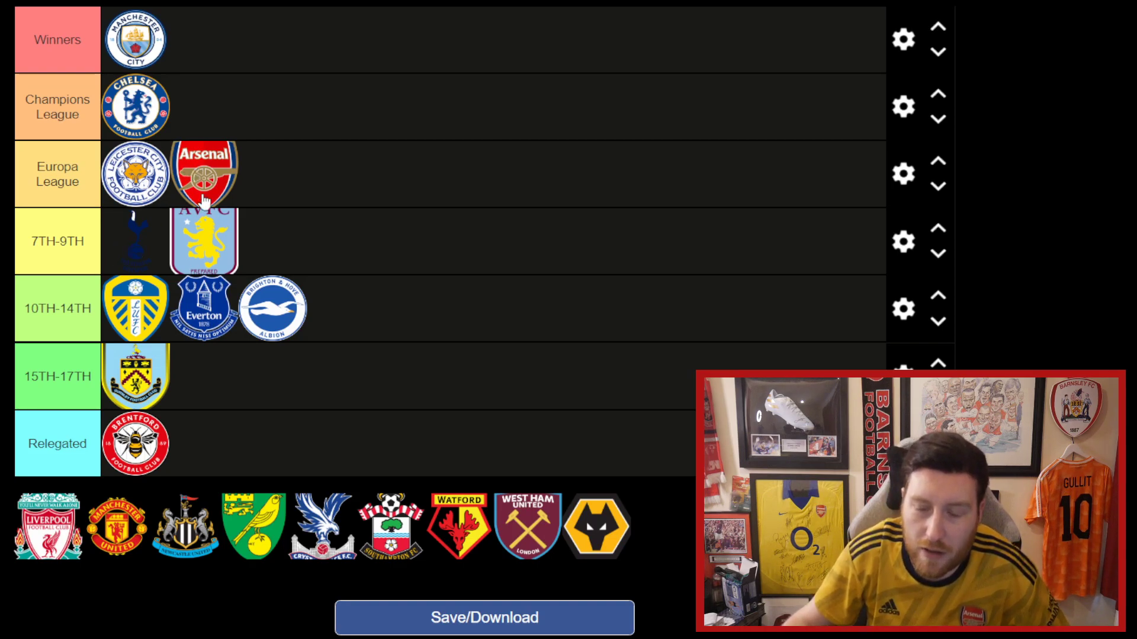
left_click_drag(222, 258, 280, 248)
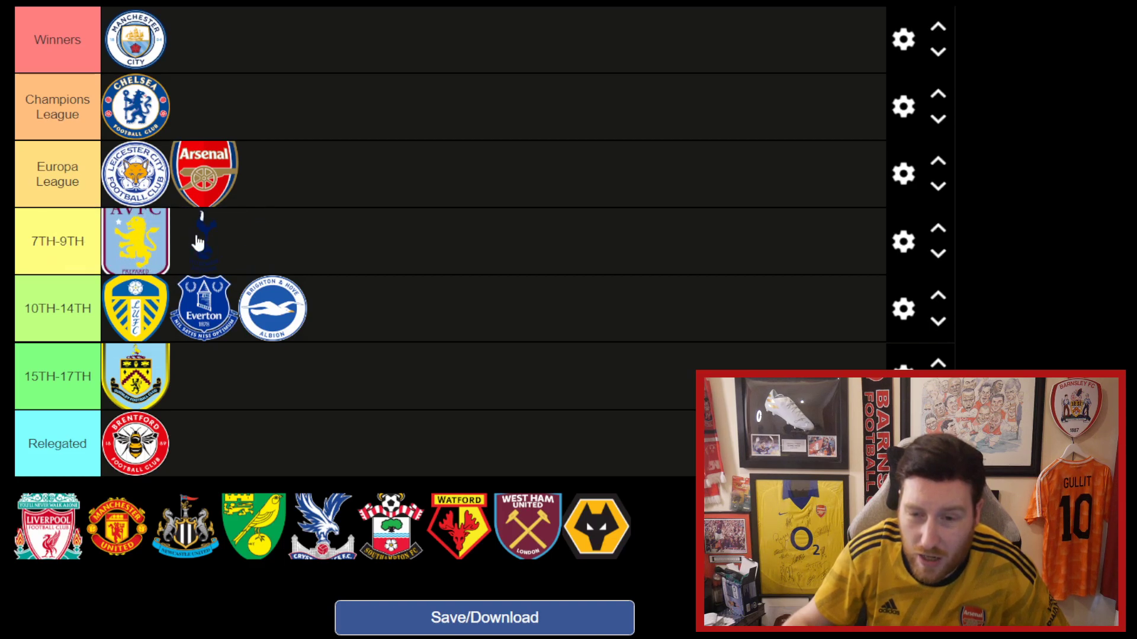
left_click_drag(139, 246, 236, 246)
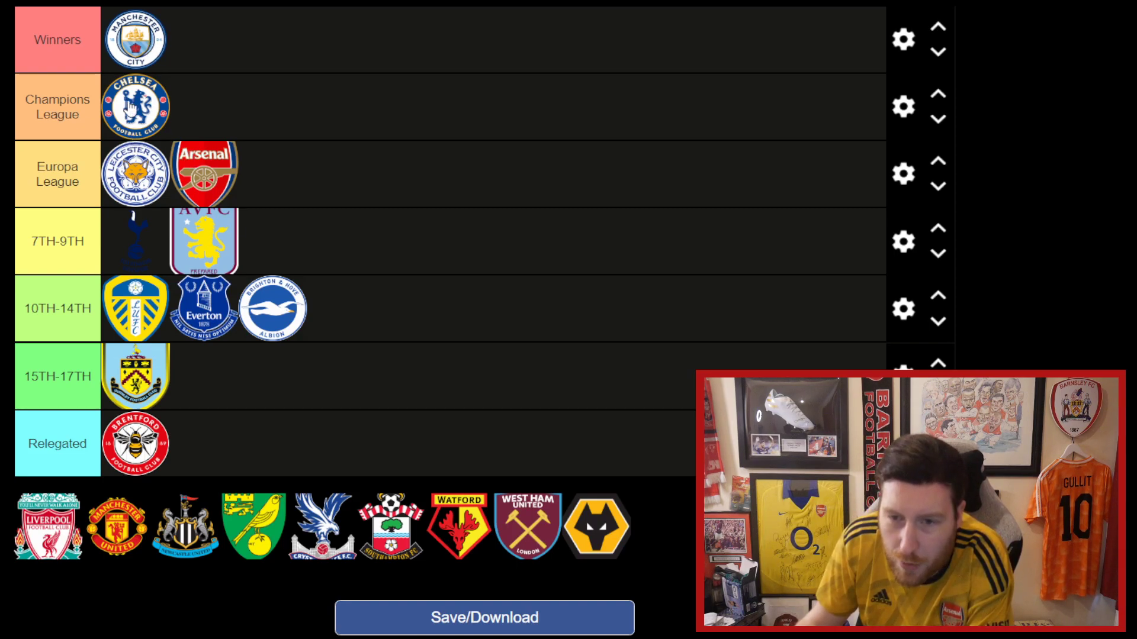
Step: Add Liverpool ahead of Chelsea and Manchester United behind Chelsea in the Champions League tier
left_click_drag(48, 524, 161, 102)
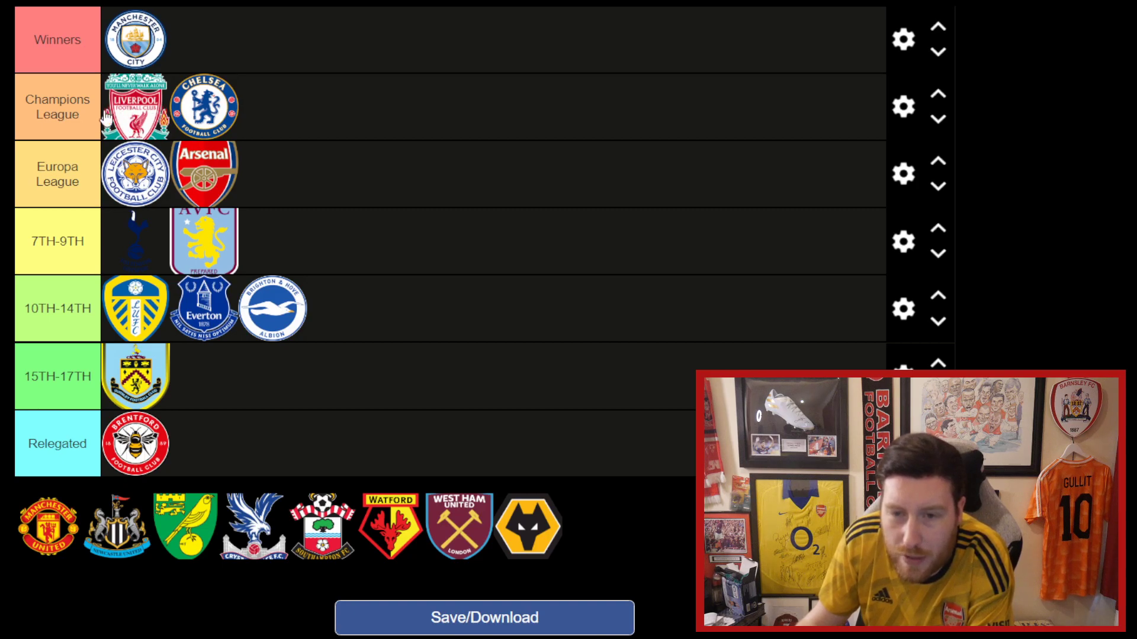
mouse_move(144, 116)
left_mouse_down()
mouse_move(267, 118)
mouse_move(120, 123)
mouse_move(249, 96)
mouse_move(124, 115)
left_mouse_up()
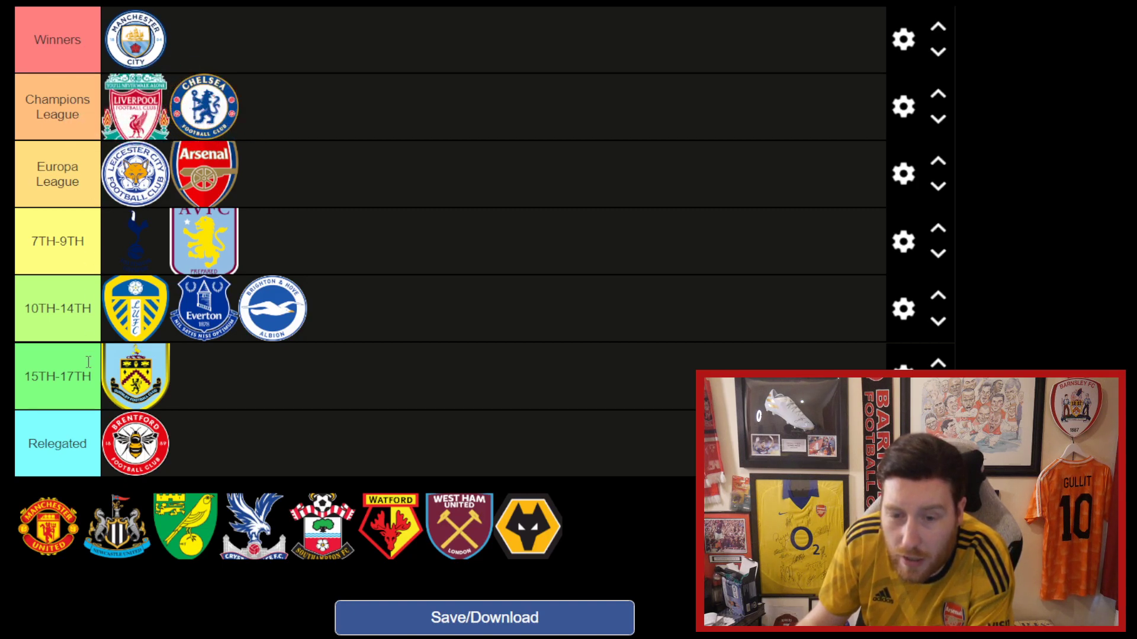
left_click_drag(34, 535, 259, 115)
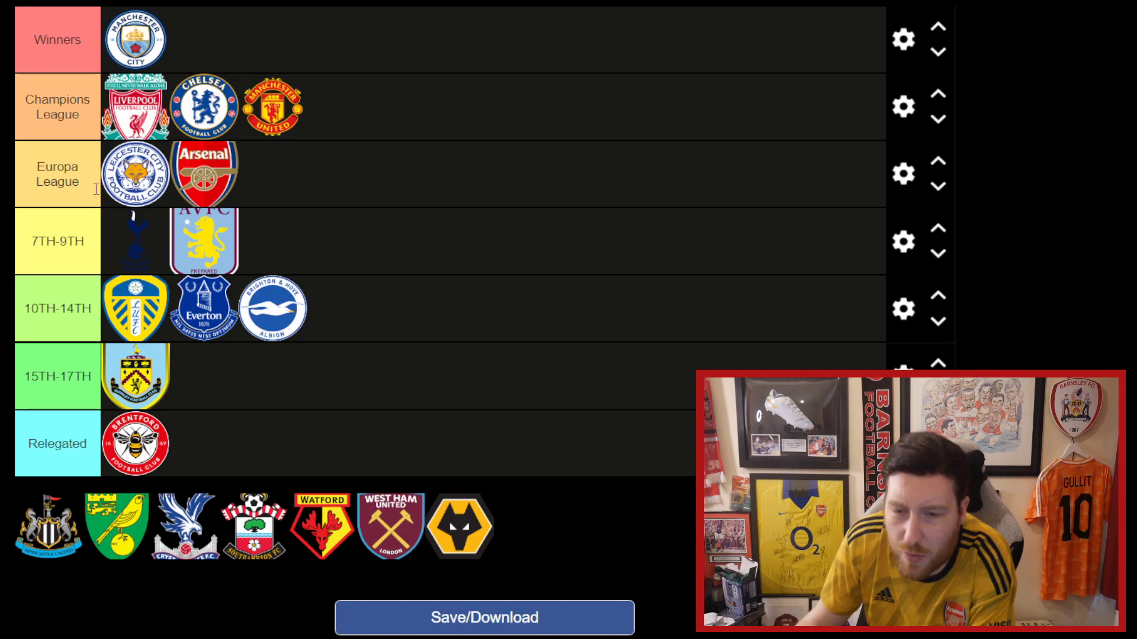
mouse_move(282, 104)
left_mouse_down()
mouse_move(228, 102)
mouse_move(314, 102)
mouse_move(280, 104)
left_mouse_up()
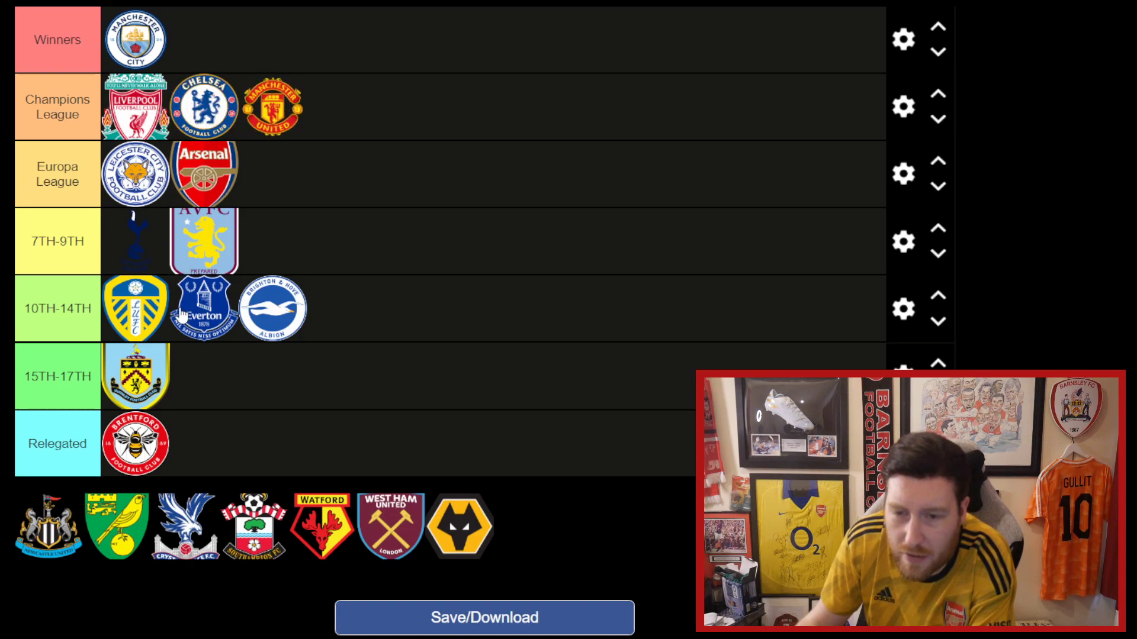
left_click_drag(127, 189, 65, 169)
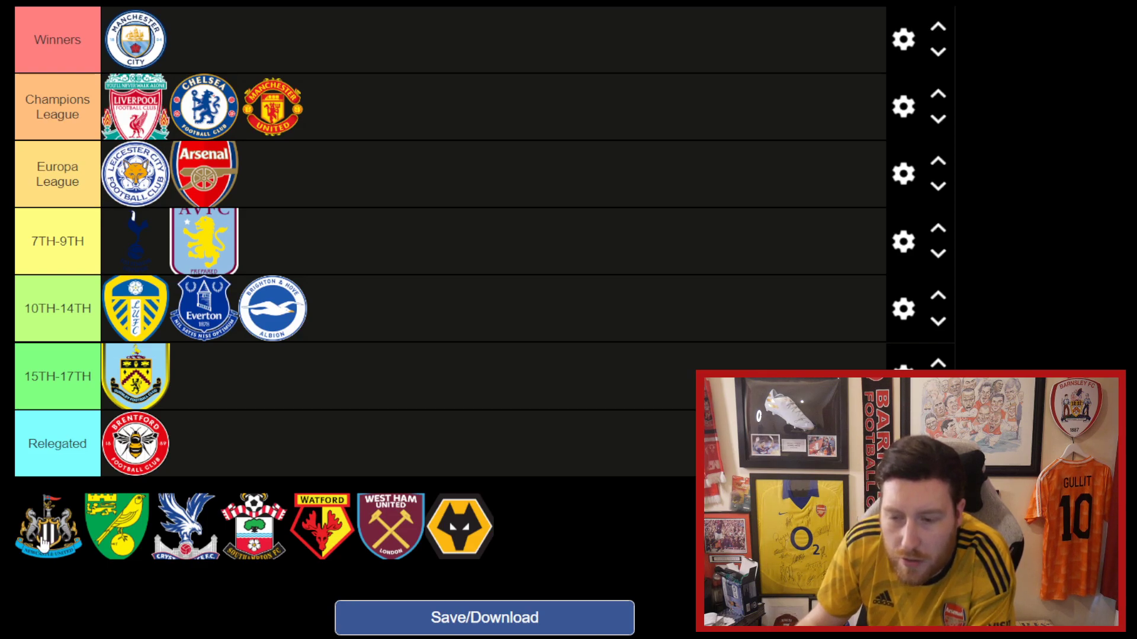
Step: Place Newcastle ahead of Burnley in 15TH-17TH, and add Norwich and Watford to Relegated, ordered Norwich, Watford, Brentford
left_click_drag(44, 544, 127, 391)
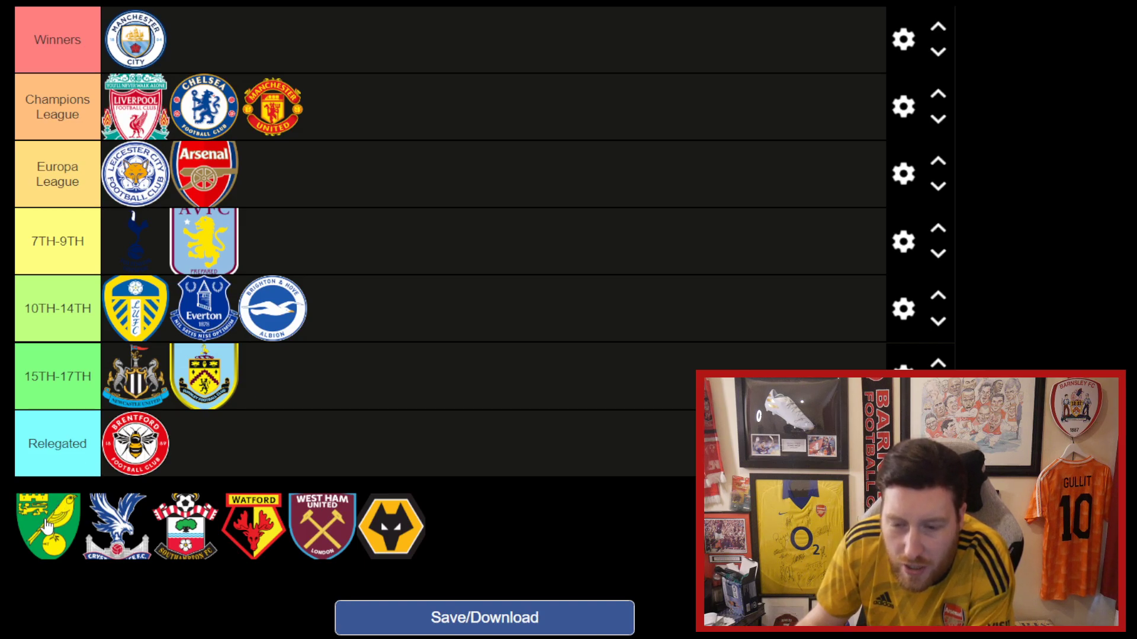
left_click_drag(46, 526, 220, 445)
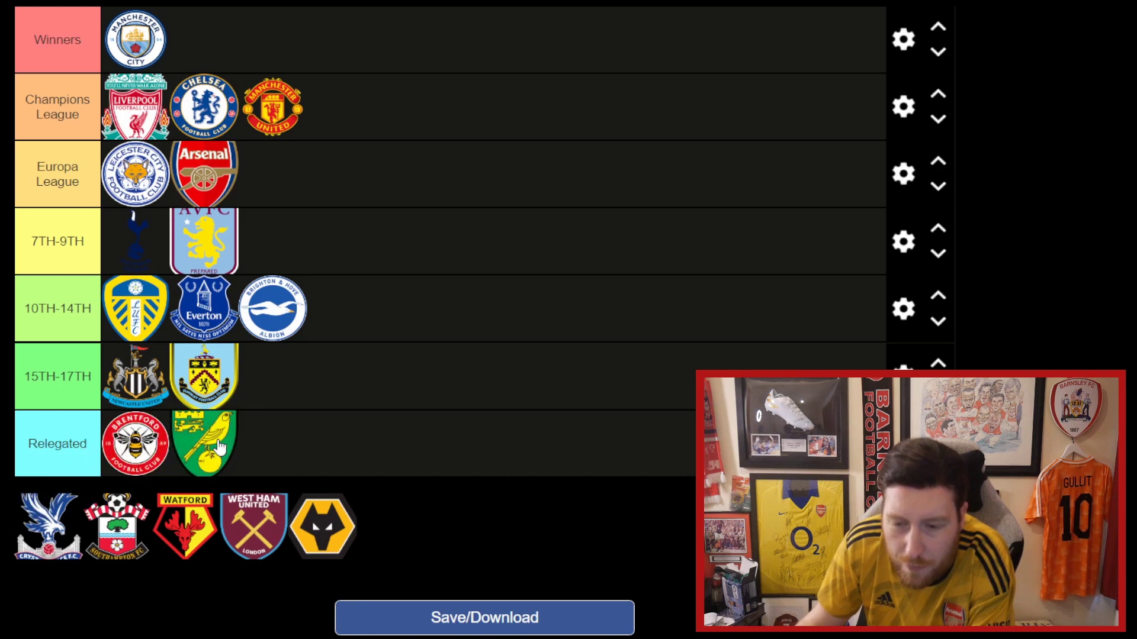
left_click_drag(187, 546, 272, 445)
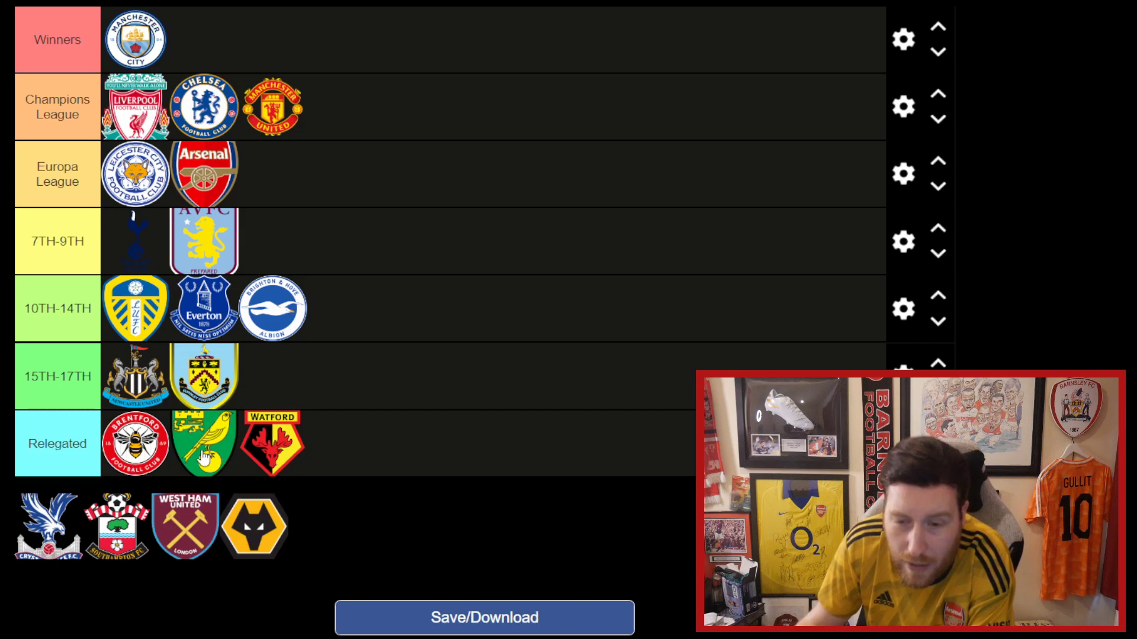
left_click_drag(208, 449, 319, 448)
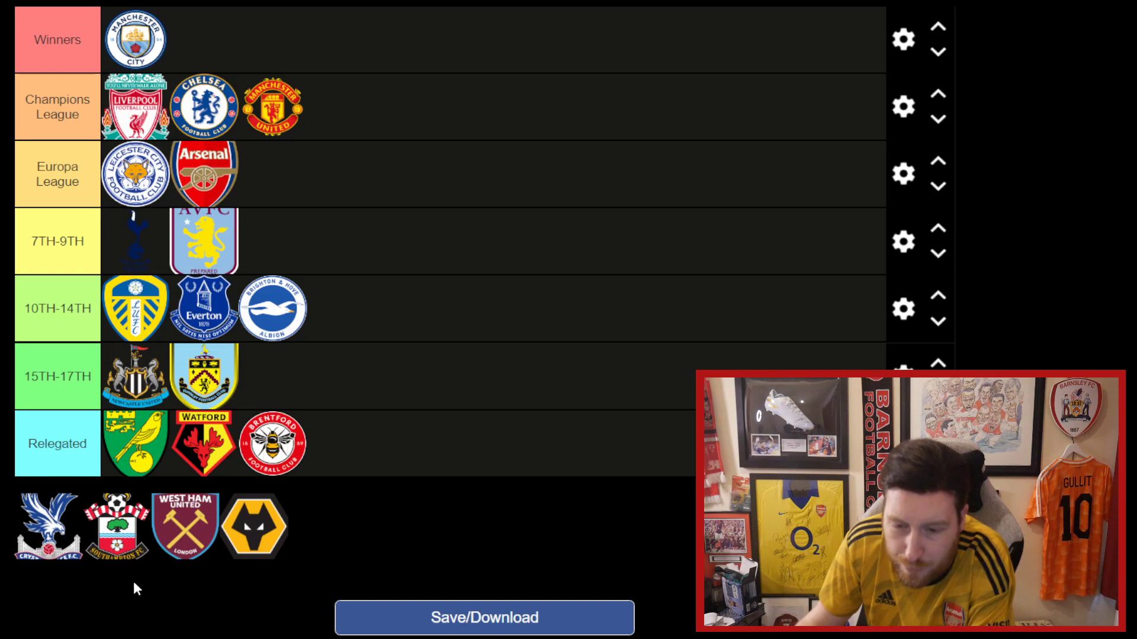
Step: Move Leeds to the end of 7TH-9TH, and add West Ham before Brighton and Wolves after Brighton in 10TH-14TH
left_click_drag(176, 542, 283, 308)
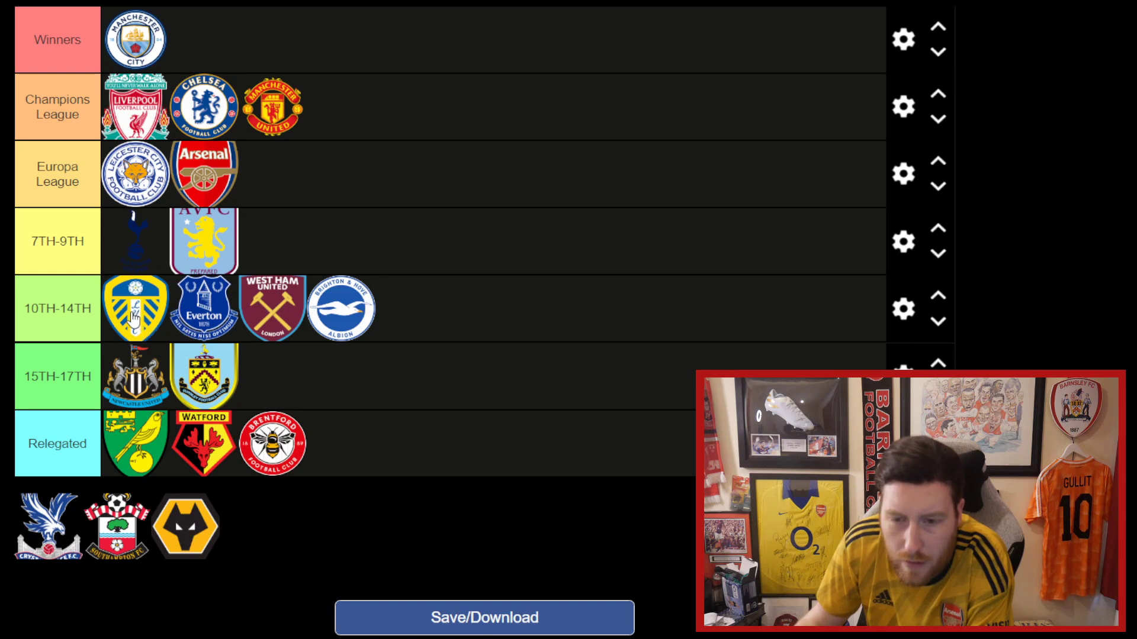
left_click_drag(133, 325, 281, 256)
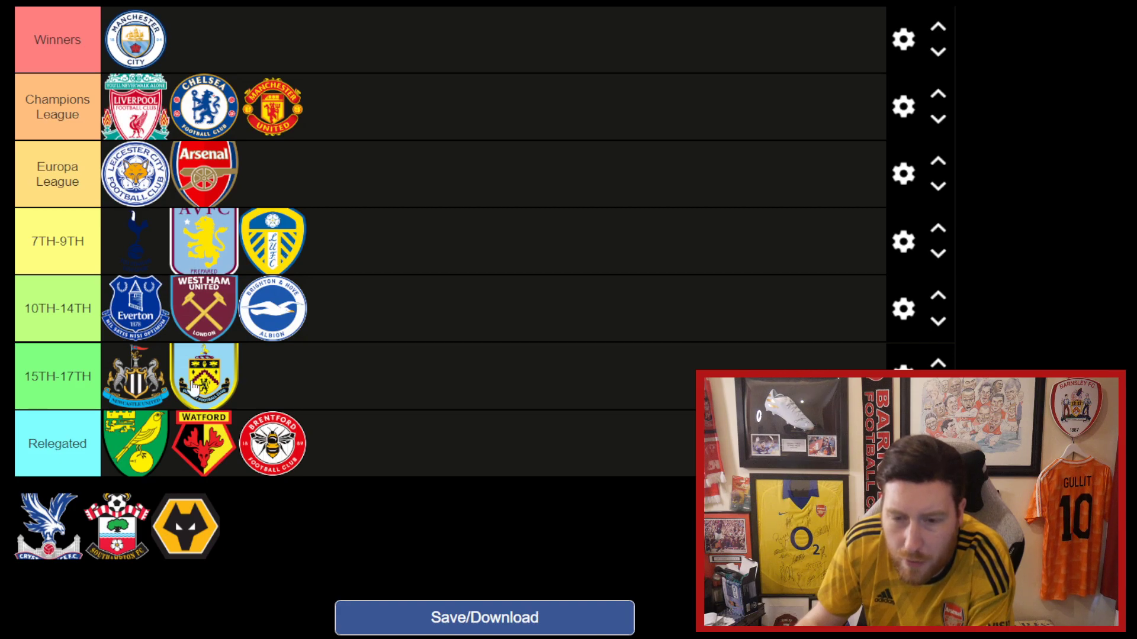
left_click_drag(132, 398, 341, 322)
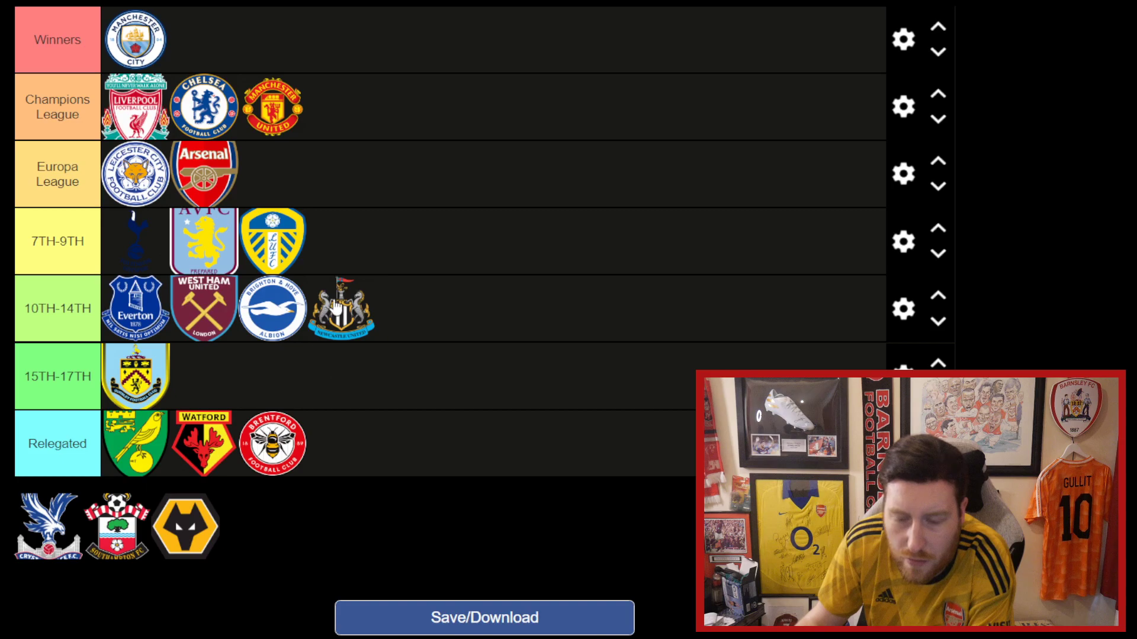
left_click_drag(337, 322, 169, 373)
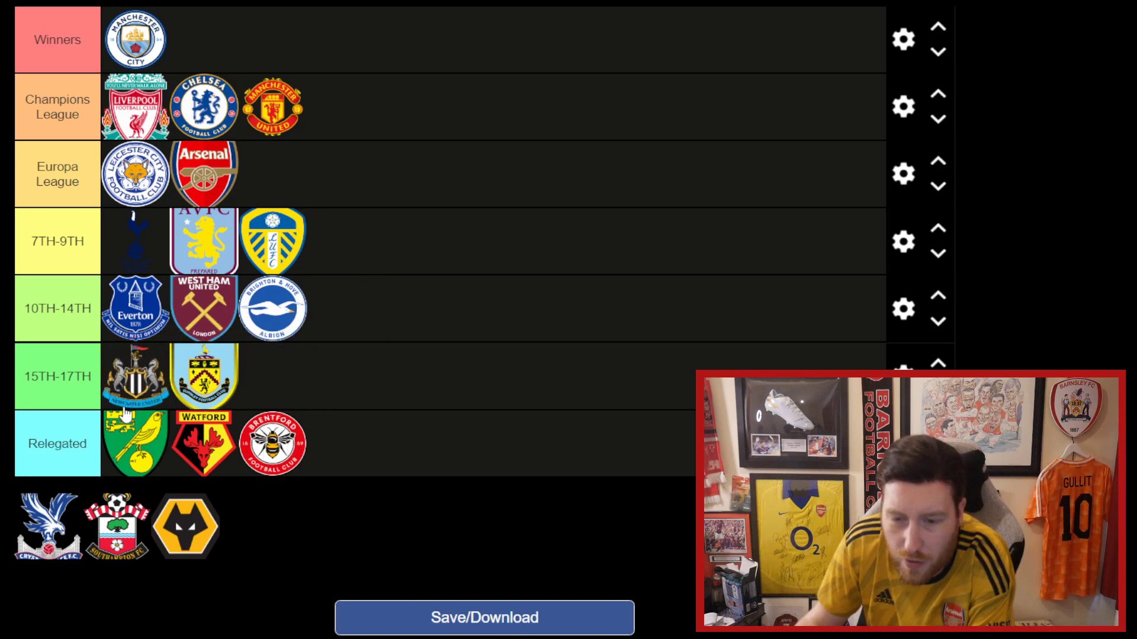
left_click_drag(186, 526, 332, 319)
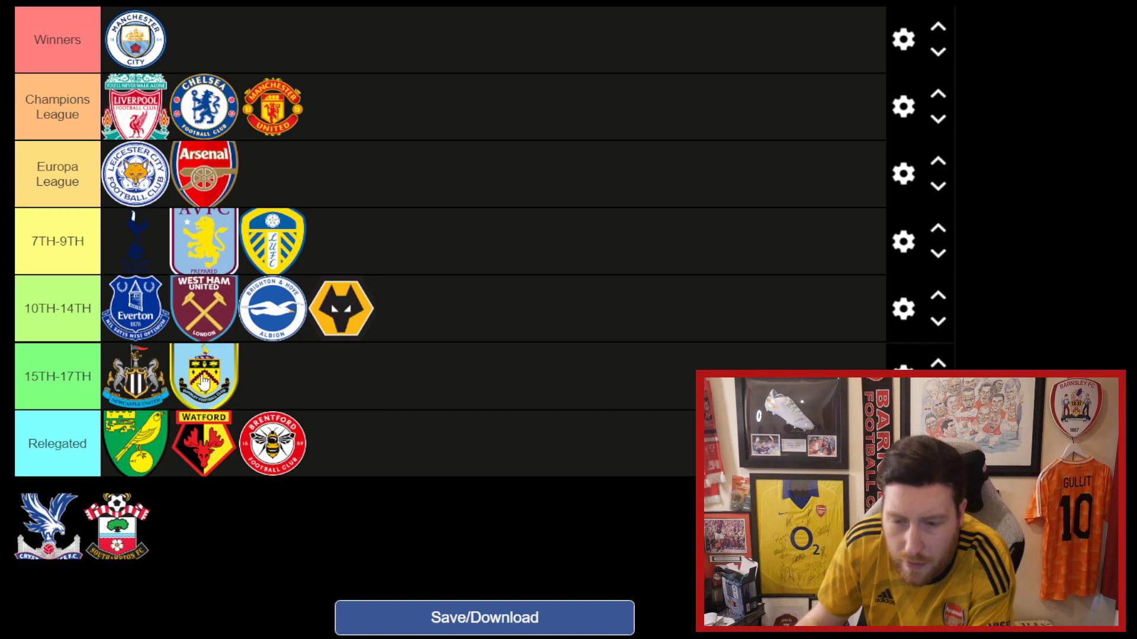
Step: Add Crystal Palace ahead of Newcastle and Southampton between Newcastle and Burnley in the 15TH-17TH tier
left_click_drag(60, 545, 141, 383)
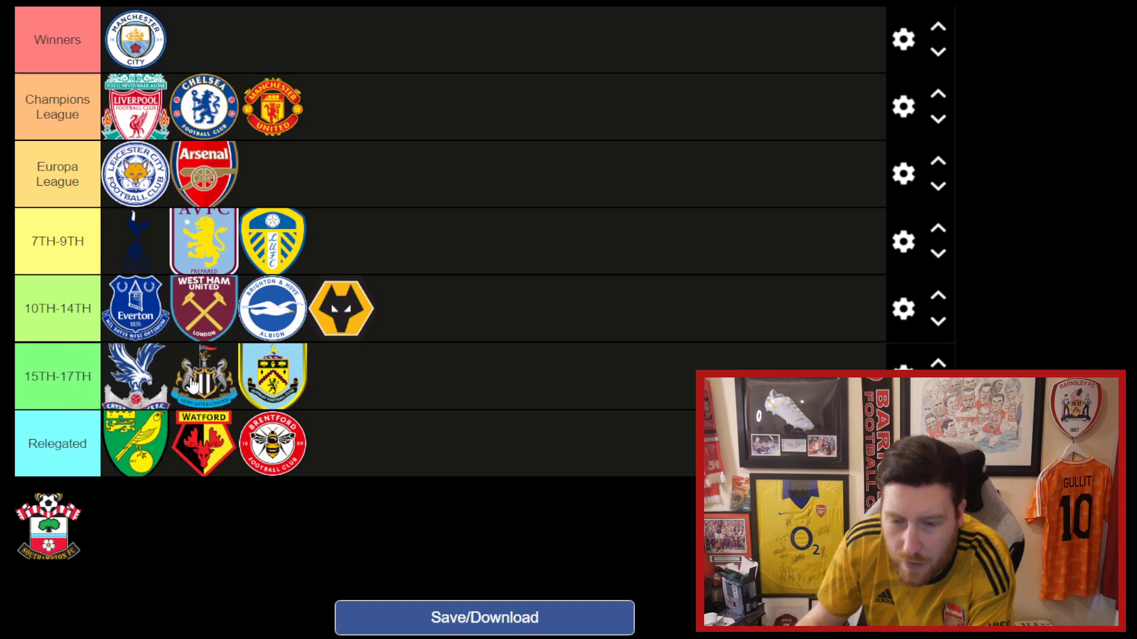
left_click_drag(48, 530, 242, 396)
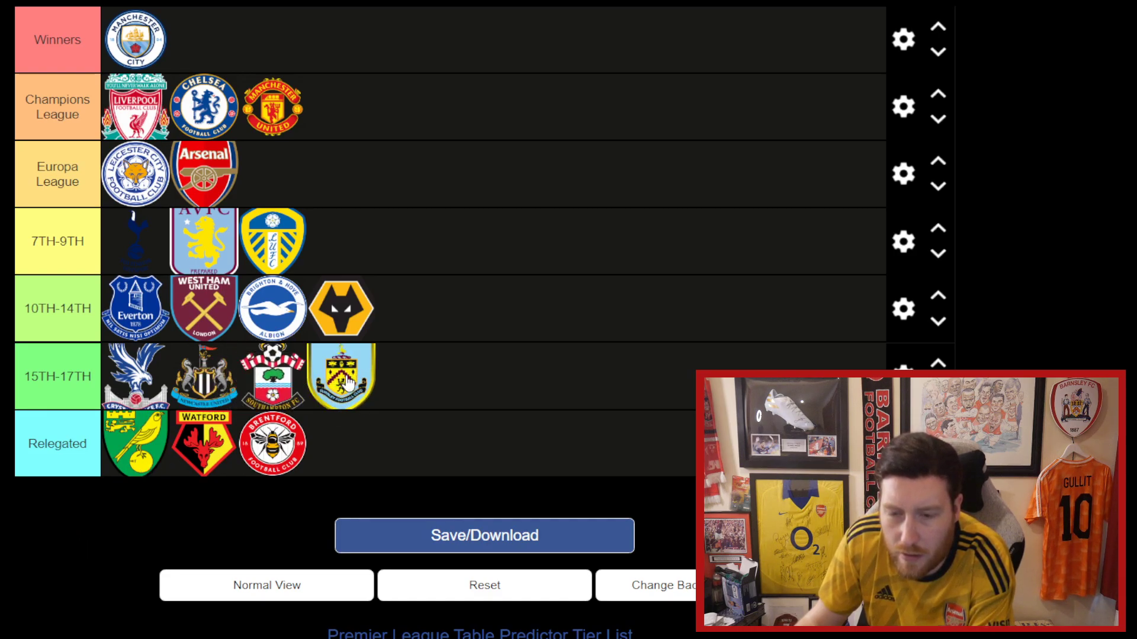
Step: Move Burnley between Crystal Palace and Newcastle in the 15TH-17TH tier
left_click_drag(346, 383, 201, 385)
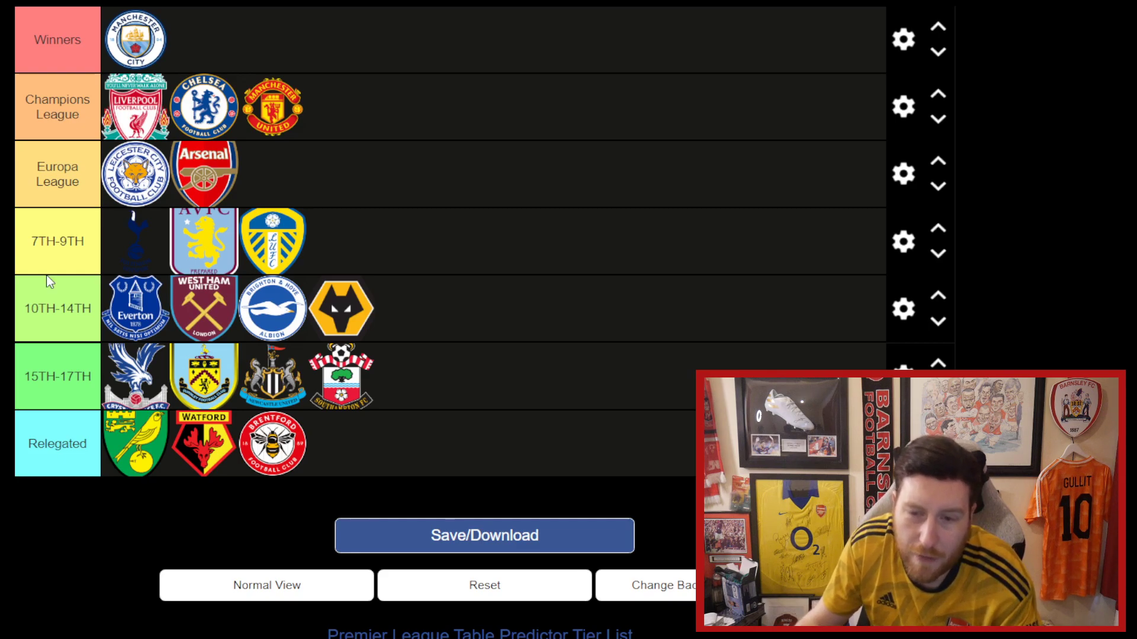
Step: Try Tottenham behind Aston Villa in the 7TH-9TH tier and return it to the front
left_click_drag(152, 253, 216, 253)
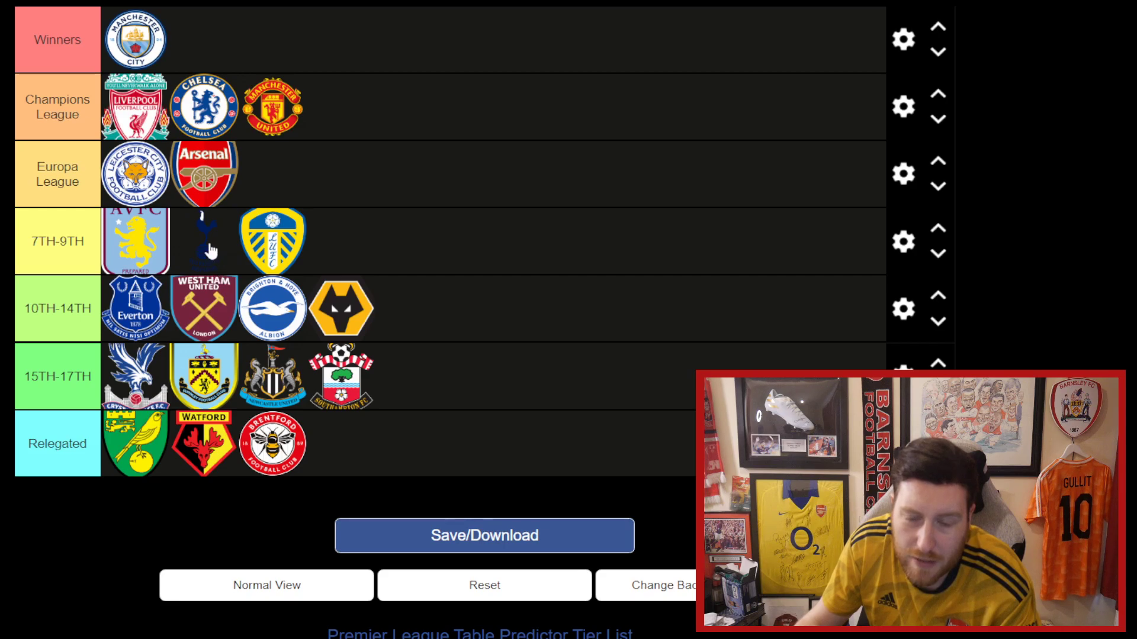
left_click_drag(210, 251, 145, 254)
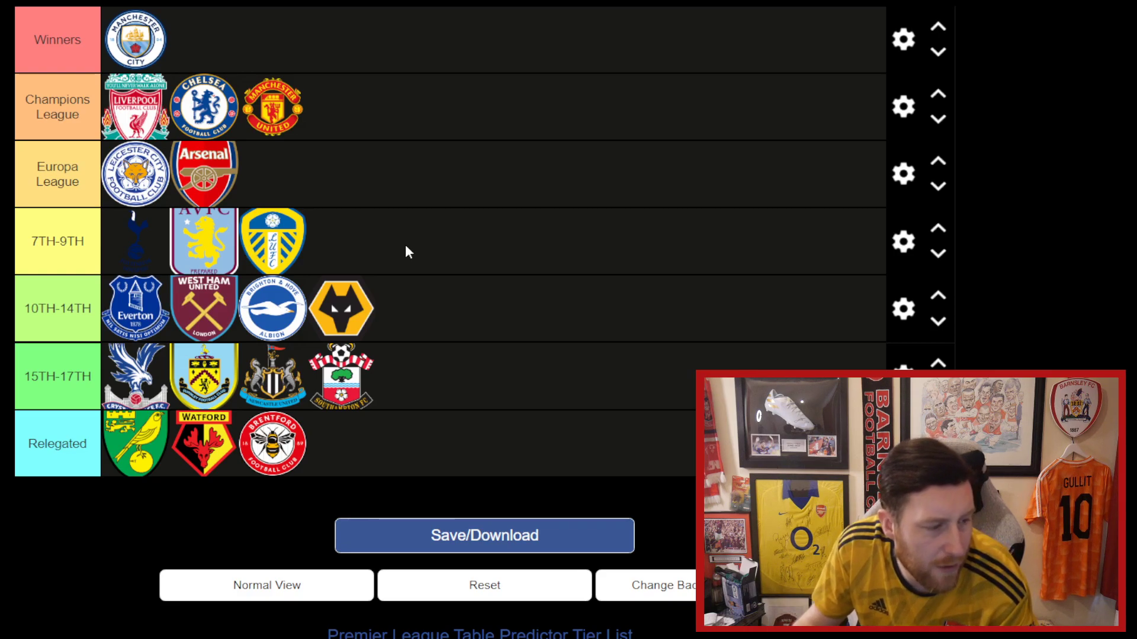
scroll(405, 255, "up", 1)
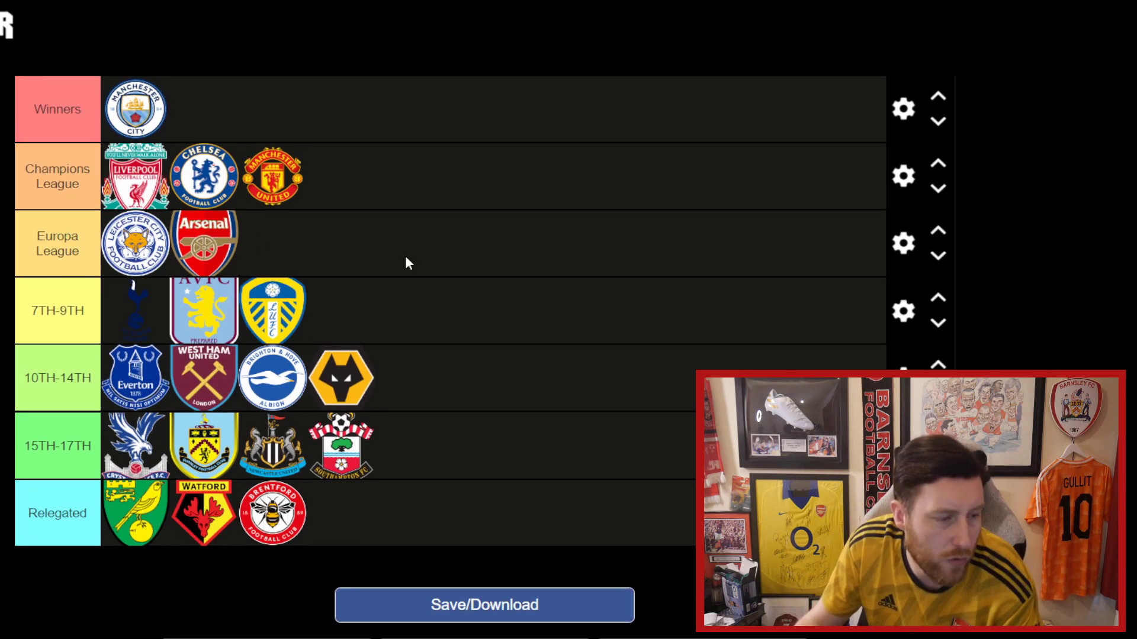
scroll(405, 255, "down", 1)
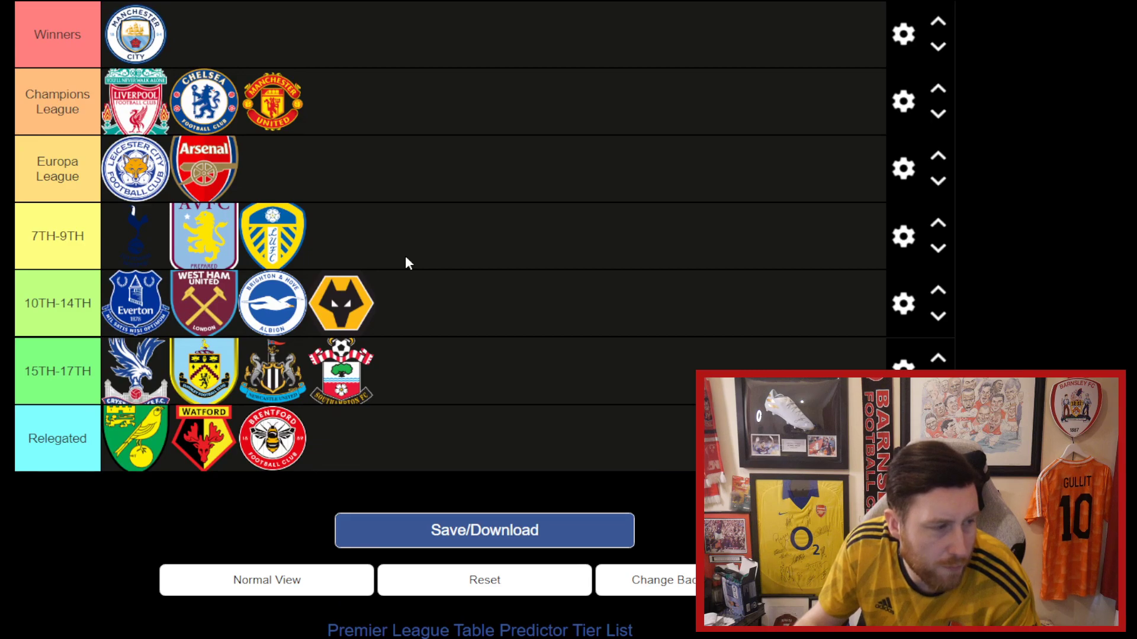
scroll(405, 260, "up", 1)
scroll(405, 261, "down", 1)
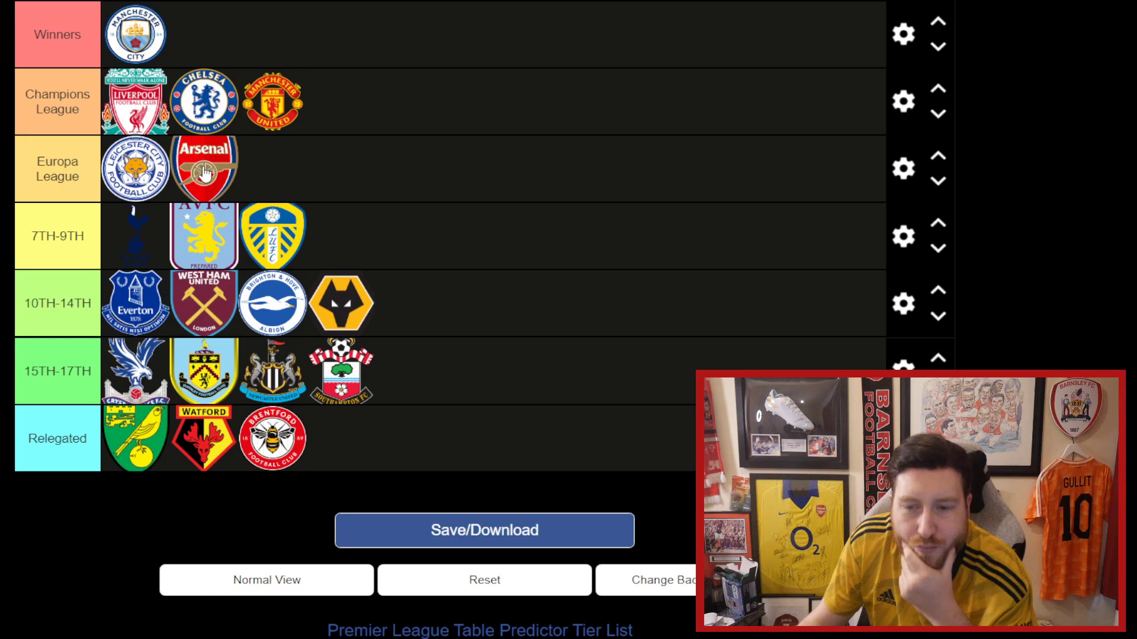
left_click_drag(138, 186, 25, 173)
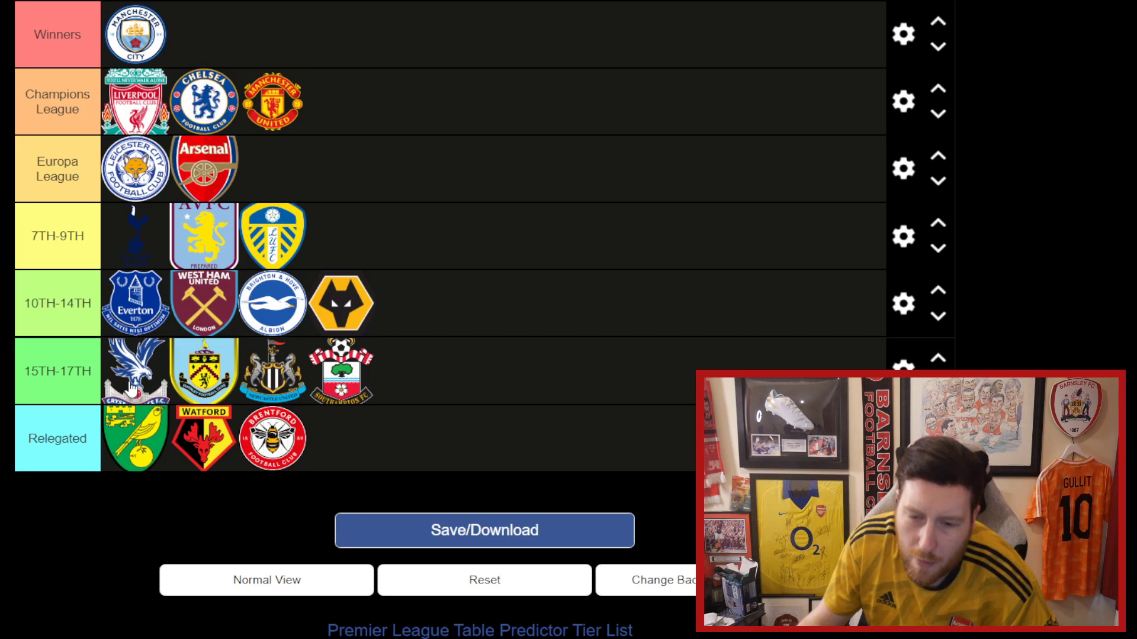
mouse_move(135, 372)
left_mouse_down()
mouse_move(432, 371)
mouse_move(125, 373)
left_mouse_up()
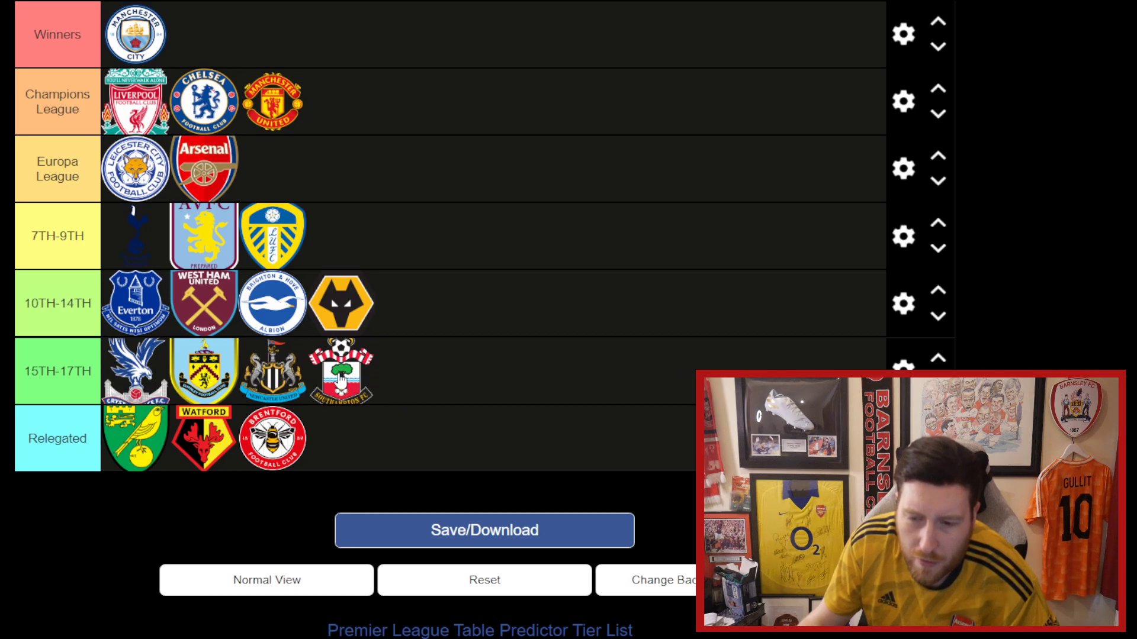
left_click_drag(270, 454, 348, 413)
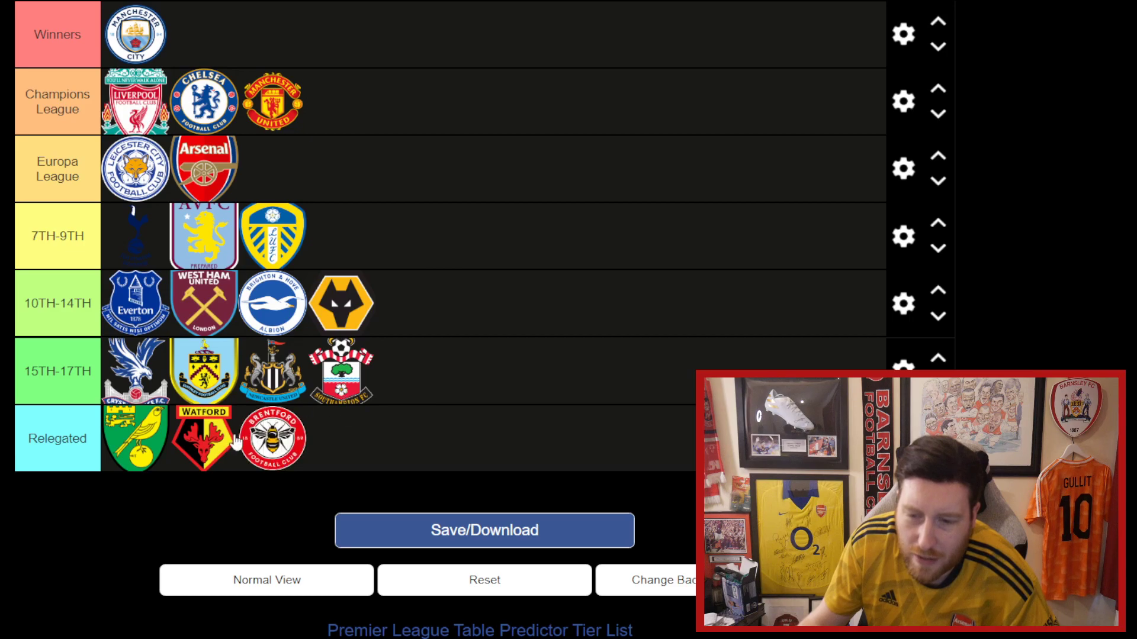